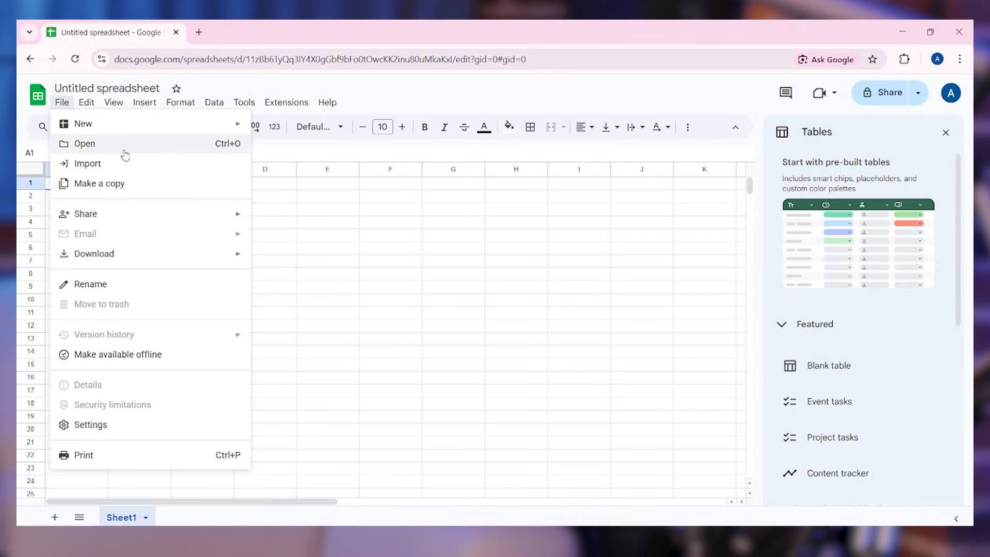
# In File > Open, look through the Recent, My Drive, Shared, Starred and Computers tabs, then pick Upload
pyautogui.click(142, 144)
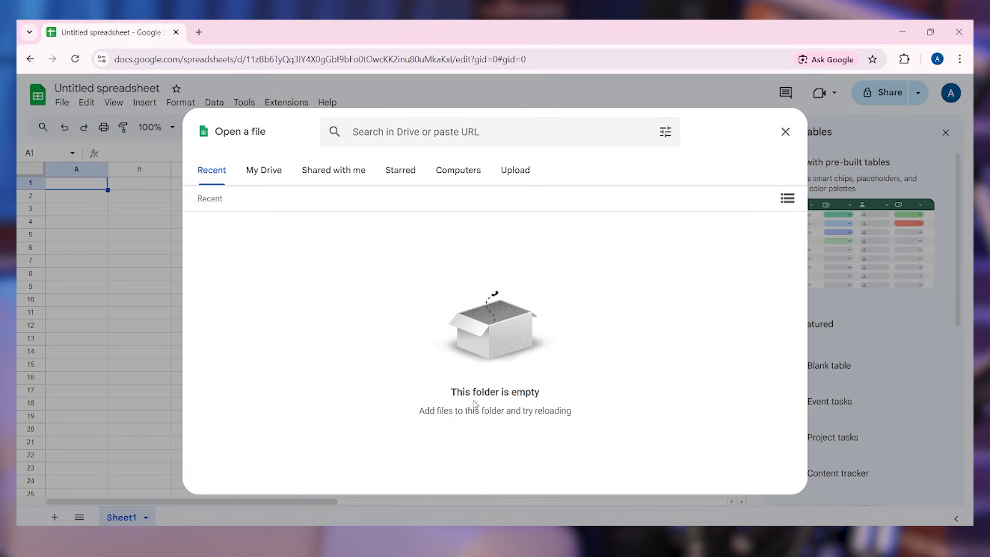
pyautogui.click(267, 166)
pyautogui.click(336, 173)
pyautogui.click(403, 177)
pyautogui.click(466, 182)
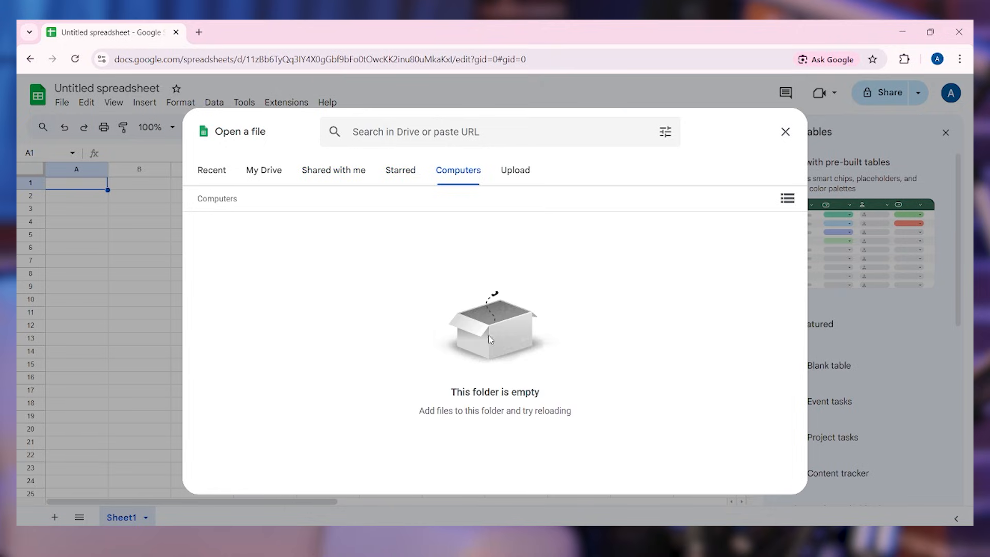
pyautogui.click(519, 176)
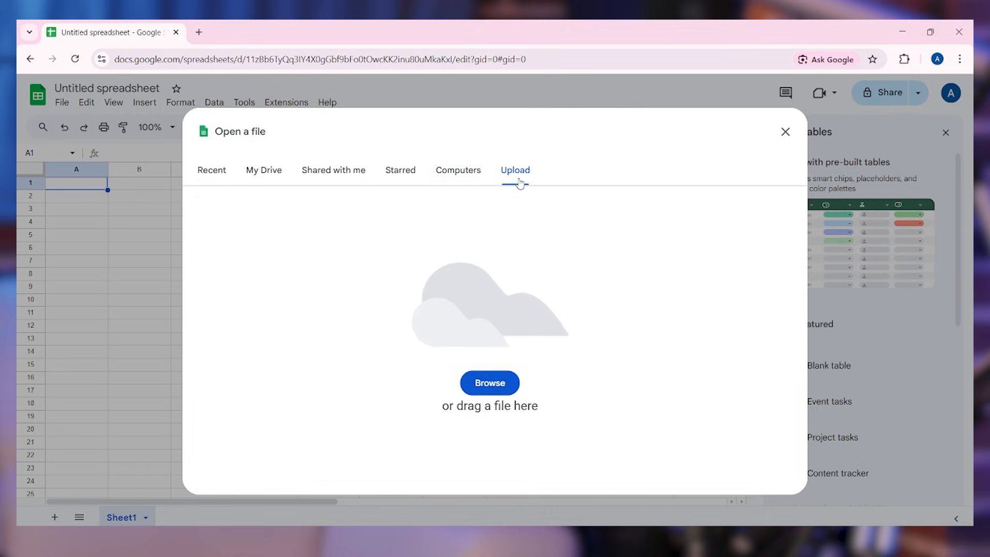
# Upload the Abren Endeg IT Solution Employee_List Excel file from Documents and open it
pyautogui.click(490, 389)
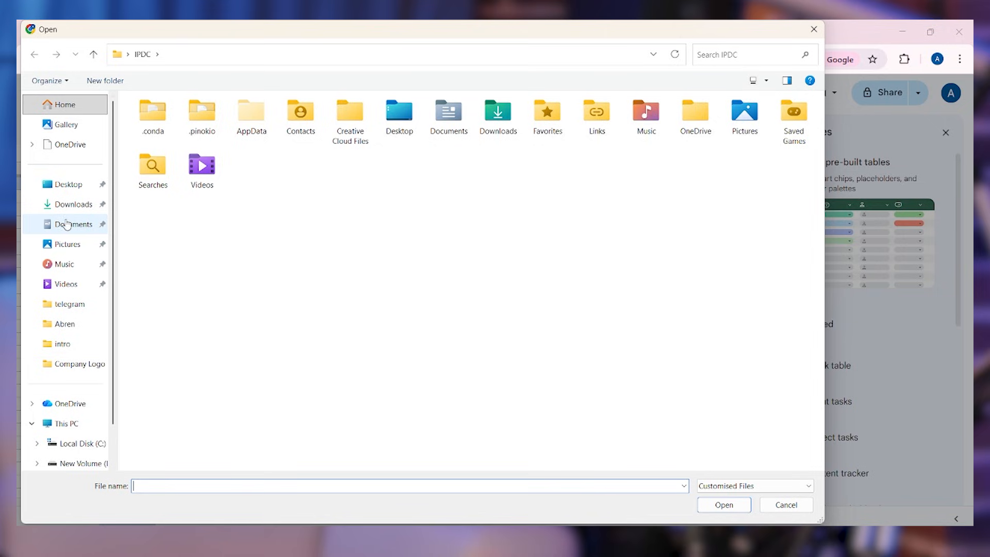
pyautogui.click(71, 226)
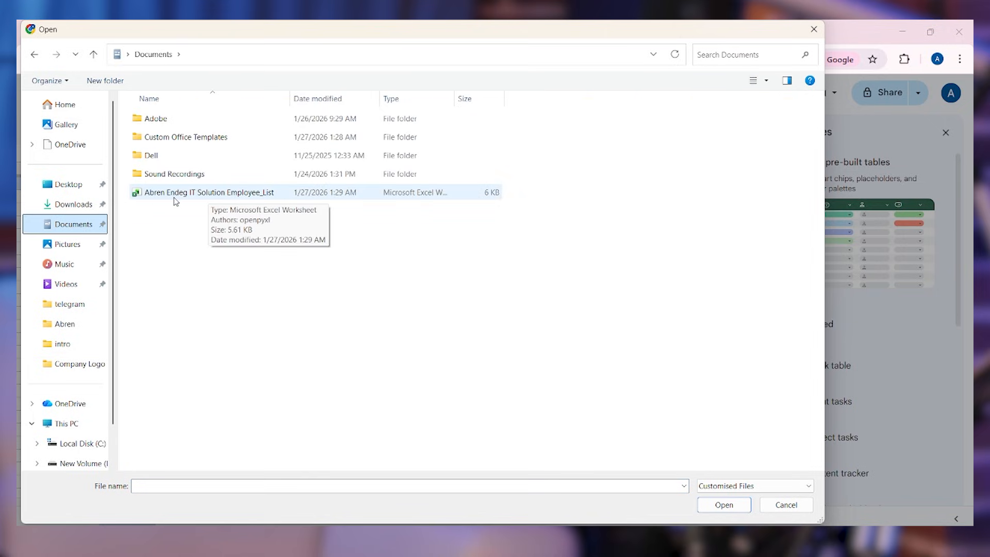
pyautogui.click(249, 195)
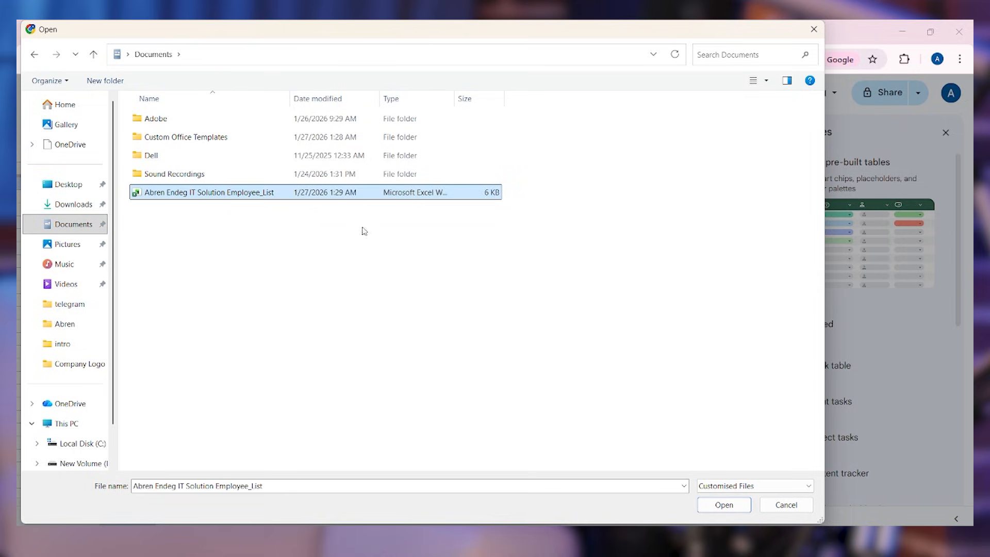
pyautogui.click(725, 505)
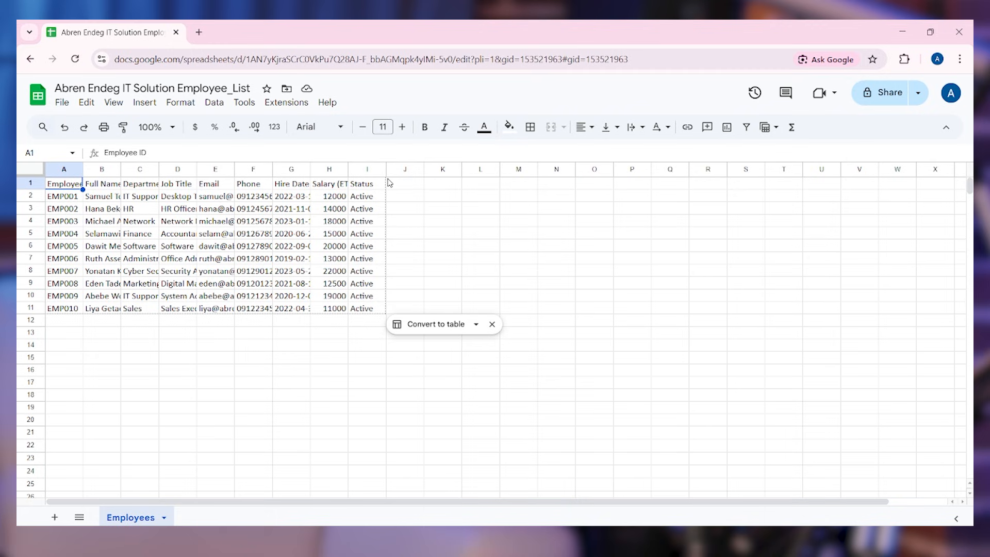
# Resize columns A through I so Employee ID through Status headings and values fit
pyautogui.moveTo(385, 169); pyautogui.dragTo(418, 170)
pyautogui.moveTo(418, 169); pyautogui.dragTo(440, 170)
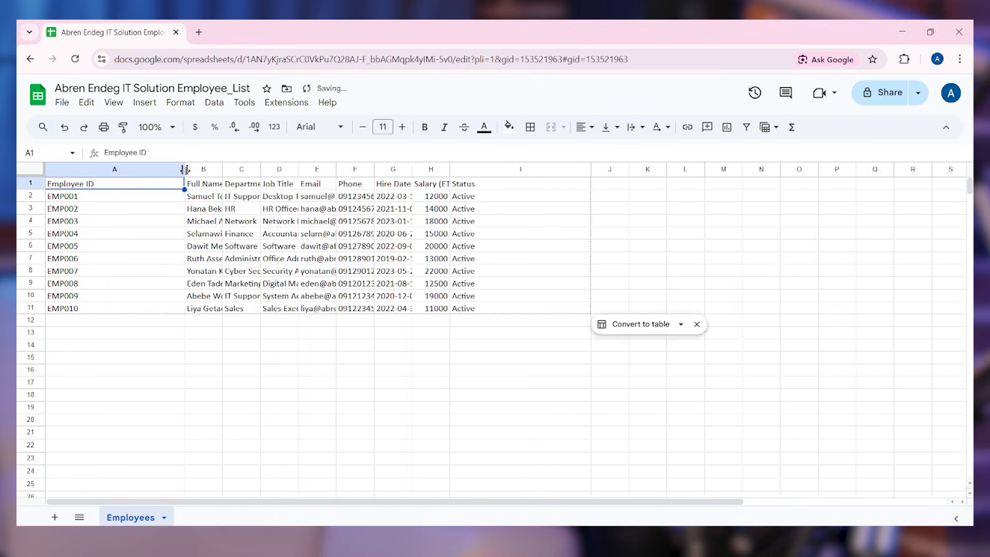
pyautogui.moveTo(222, 170); pyautogui.dragTo(308, 170)
pyautogui.moveTo(346, 169); pyautogui.dragTo(423, 169)
pyautogui.moveTo(461, 170); pyautogui.dragTo(606, 170)
pyautogui.moveTo(644, 170); pyautogui.dragTo(766, 170)
pyautogui.moveTo(804, 170); pyautogui.dragTo(849, 170)
pyautogui.moveTo(184, 169); pyautogui.dragTo(143, 170)
pyautogui.moveTo(355, 170); pyautogui.dragTo(333, 169)
pyautogui.moveTo(427, 170); pyautogui.dragTo(456, 169)
pyautogui.moveTo(545, 170); pyautogui.dragTo(588, 170)
pyautogui.moveTo(830, 170); pyautogui.dragTo(818, 170)
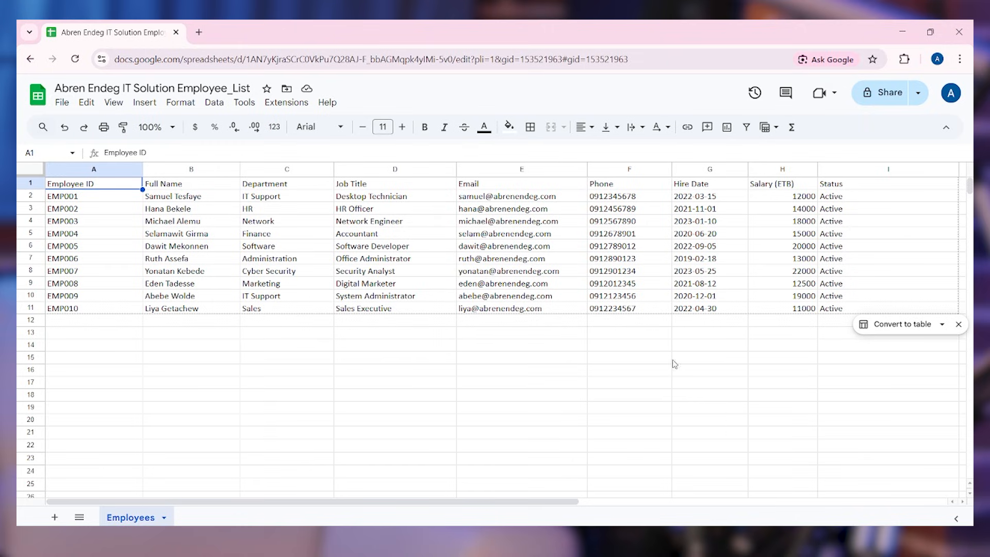
# Fill EMP011 into A12 from EMP010, undoing the accidental extra fill below it
pyautogui.click(379, 322)
pyautogui.click(82, 324)
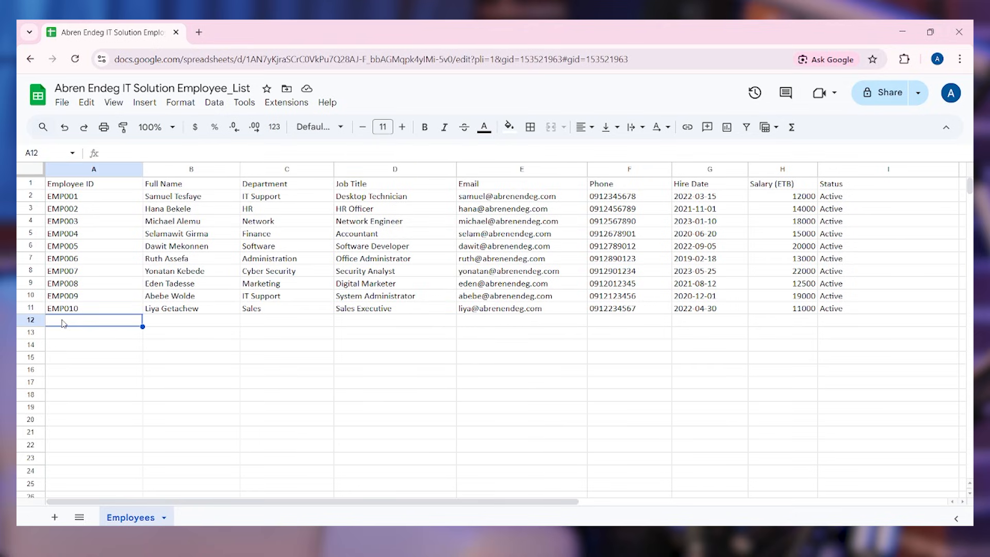
pyautogui.click(63, 309)
pyautogui.moveTo(142, 314); pyautogui.dragTo(98, 326)
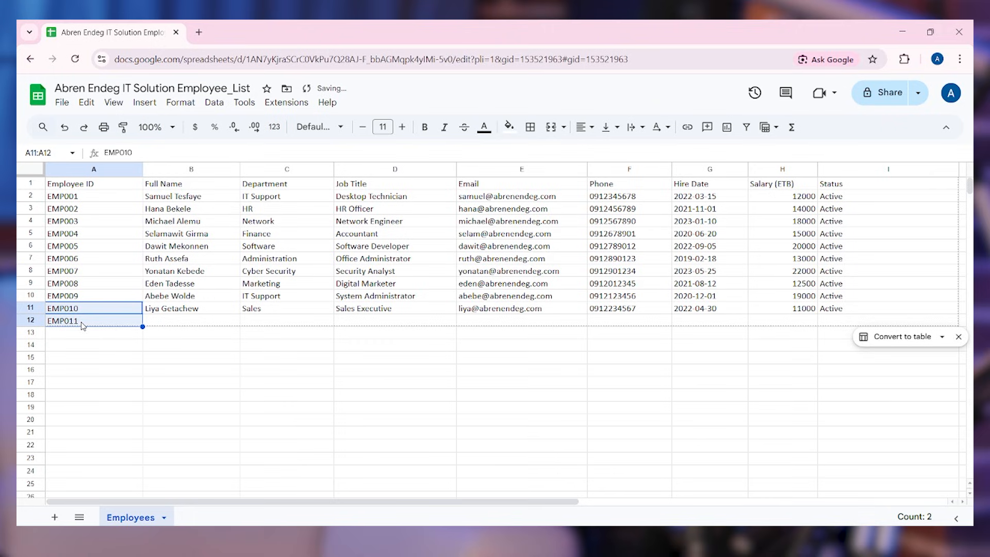
pyautogui.press('Right')
pyautogui.press('Right')
pyautogui.press('Right')
pyautogui.press('Right')
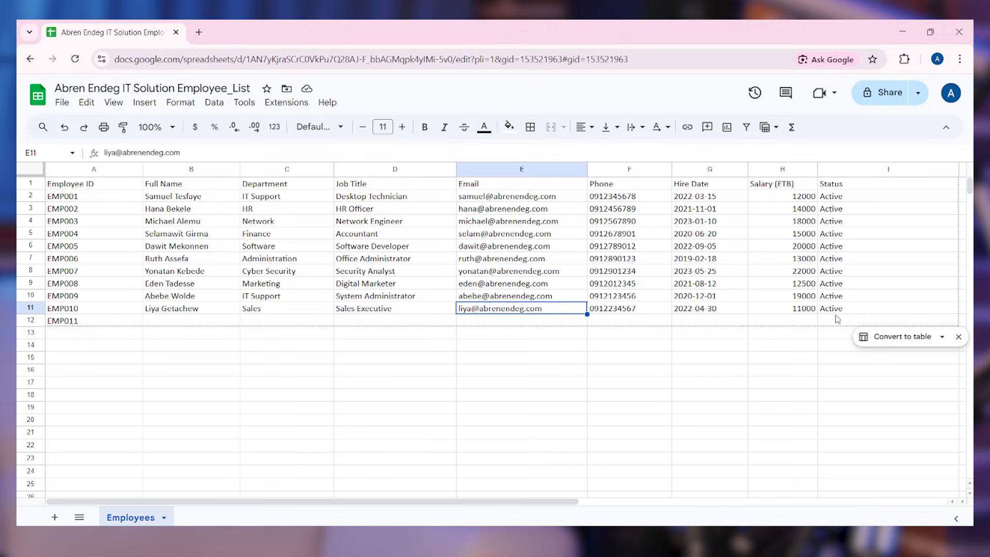
pyautogui.press('Right')
pyautogui.press('Right')
pyautogui.press('Right')
pyautogui.press('Right')
pyautogui.press('Down')
pyautogui.click(91, 322)
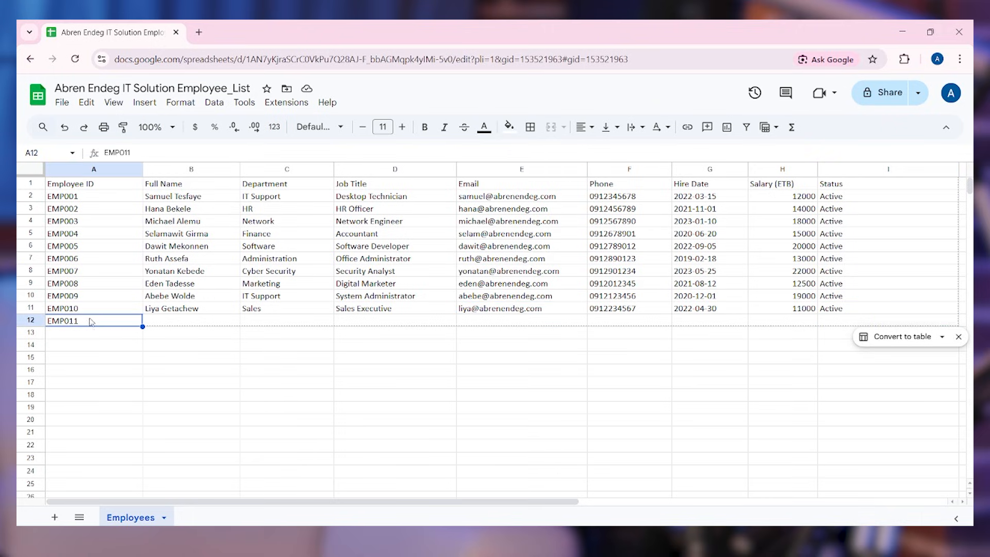
pyautogui.moveTo(142, 327); pyautogui.dragTo(135, 349)
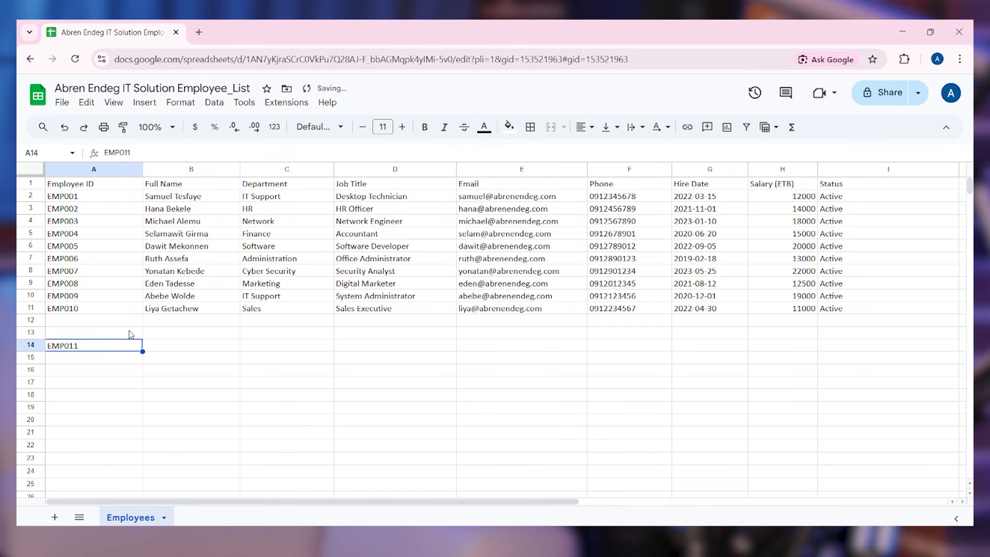
pyautogui.hotkey('ctrl', 'z')
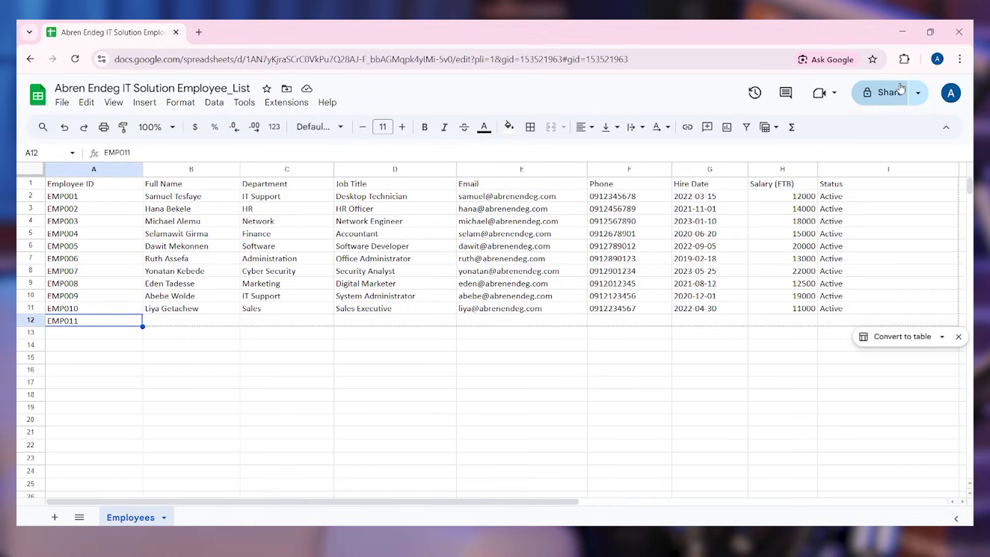
# Add the collaborator's e-mail address as a recipient in the Share dialog
pyautogui.click(874, 96)
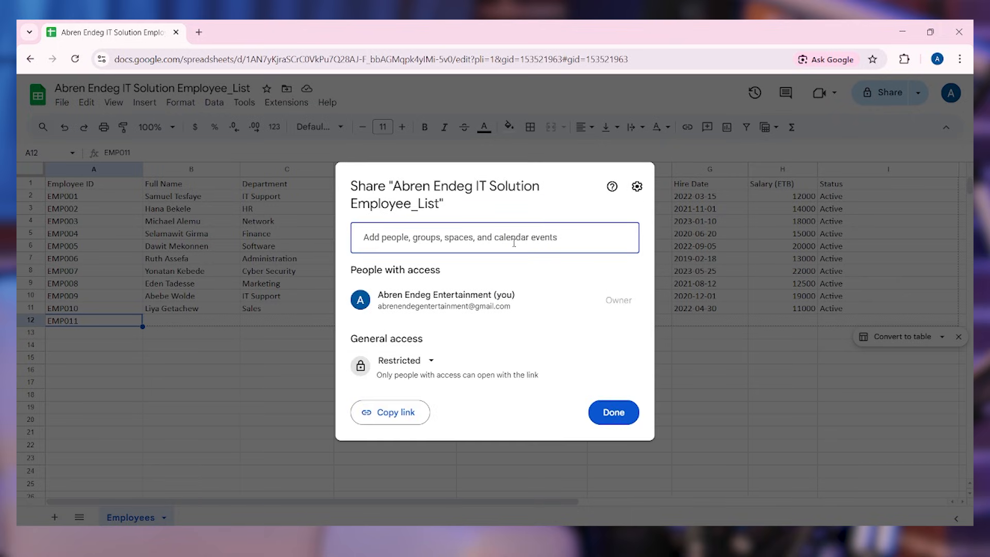
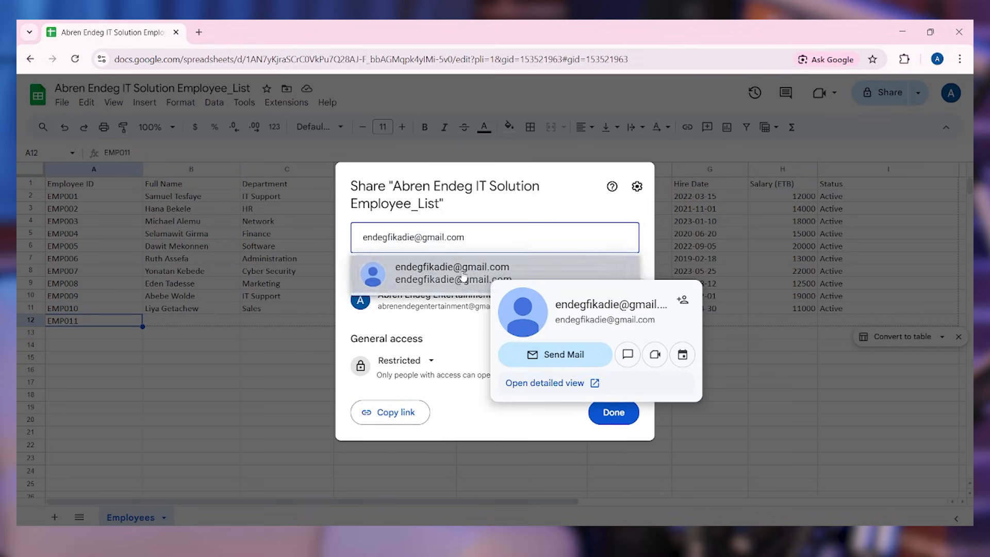
pyautogui.click(463, 275)
pyautogui.click(415, 305)
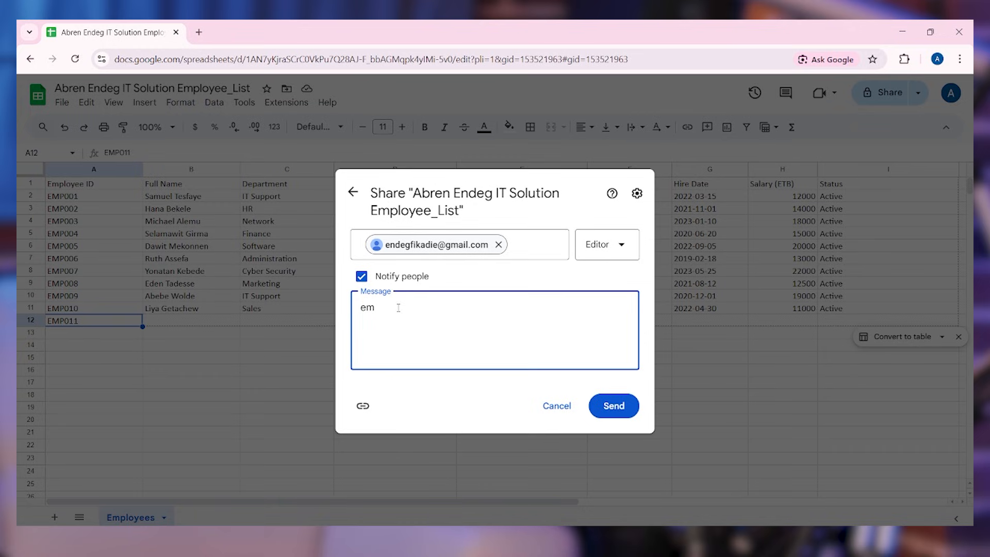
# Write the message 'employee list for comment' and keep the recipient's role as Editor
pyautogui.write('ployee list for comment')
pyautogui.tripleClick(495, 305)
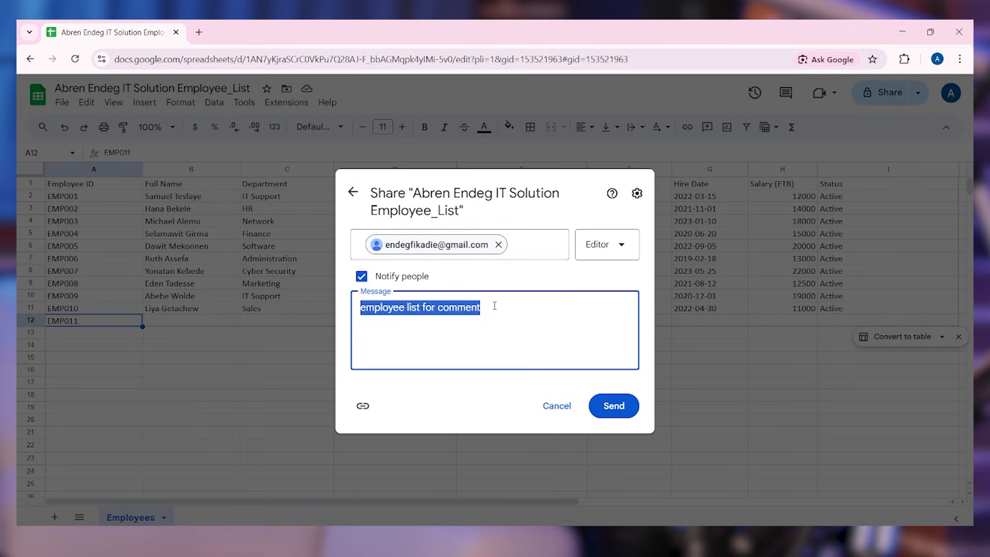
pyautogui.click(511, 307)
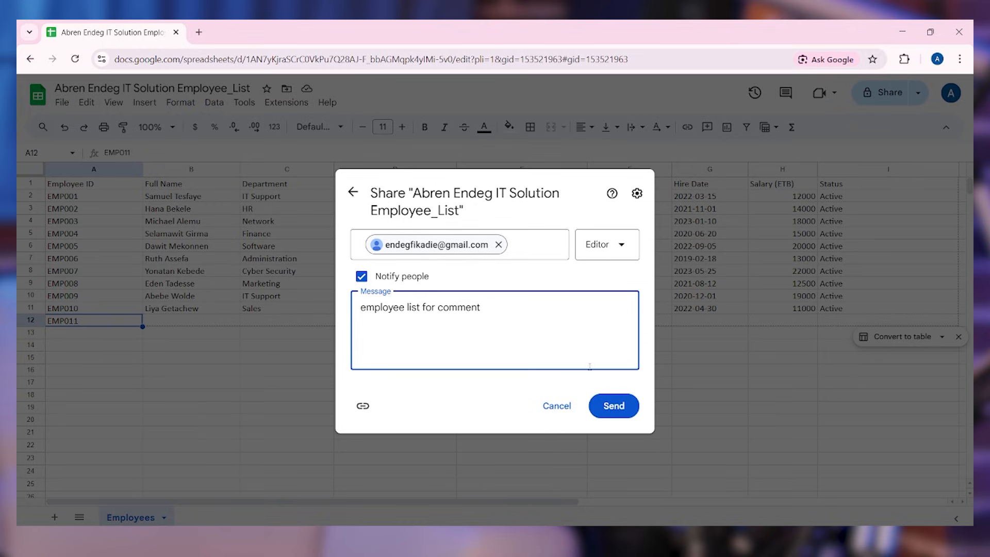
pyautogui.click(619, 246)
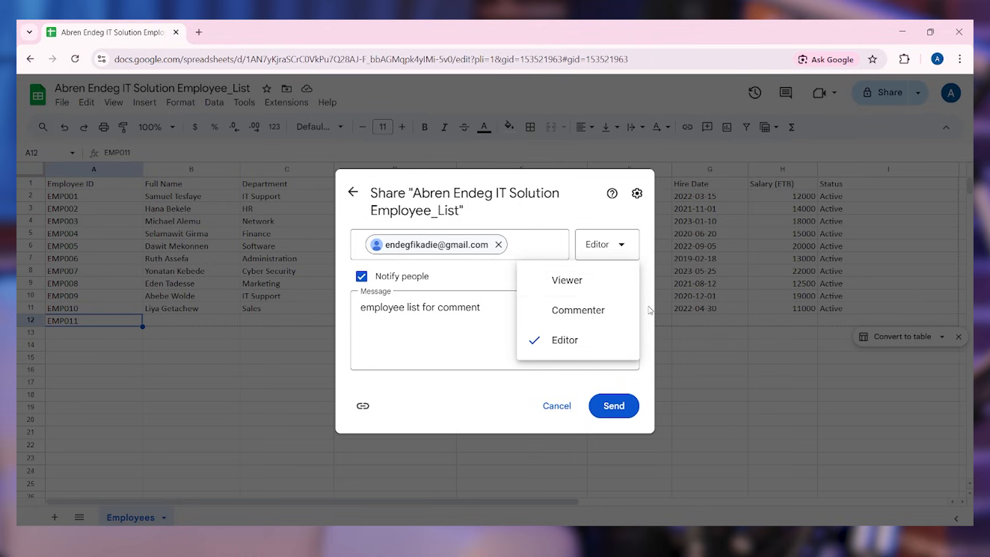
pyautogui.click(577, 343)
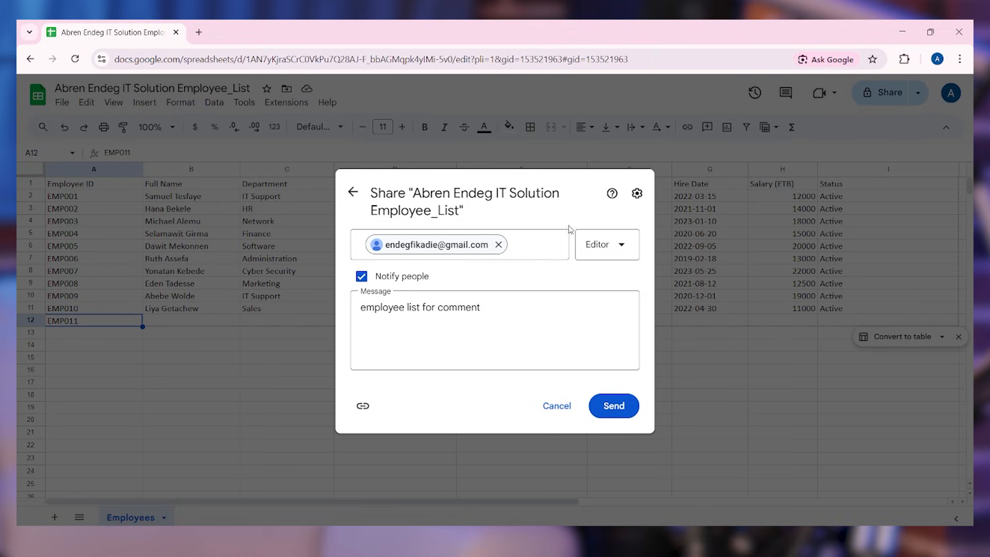
# Send the Editor invitation to the collaborator
pyautogui.click(614, 406)
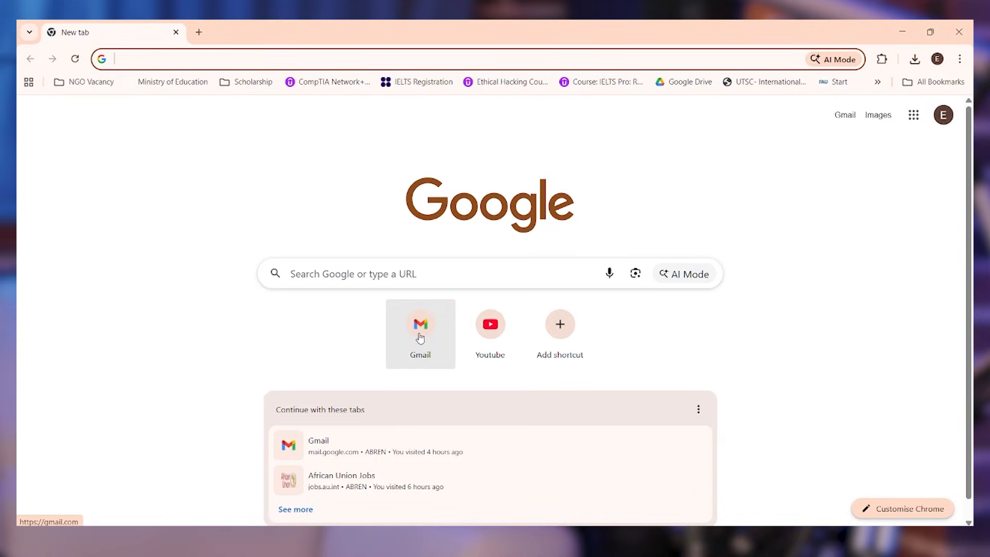
# Open the recipient's Gmail and the spreadsheet share invitation e-mail
pyautogui.click(420, 339)
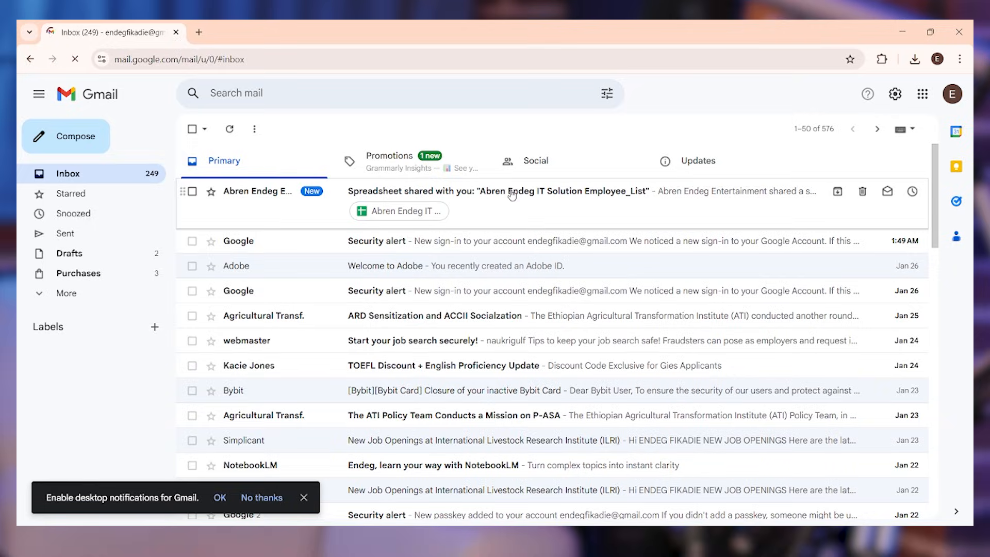
pyautogui.click(512, 195)
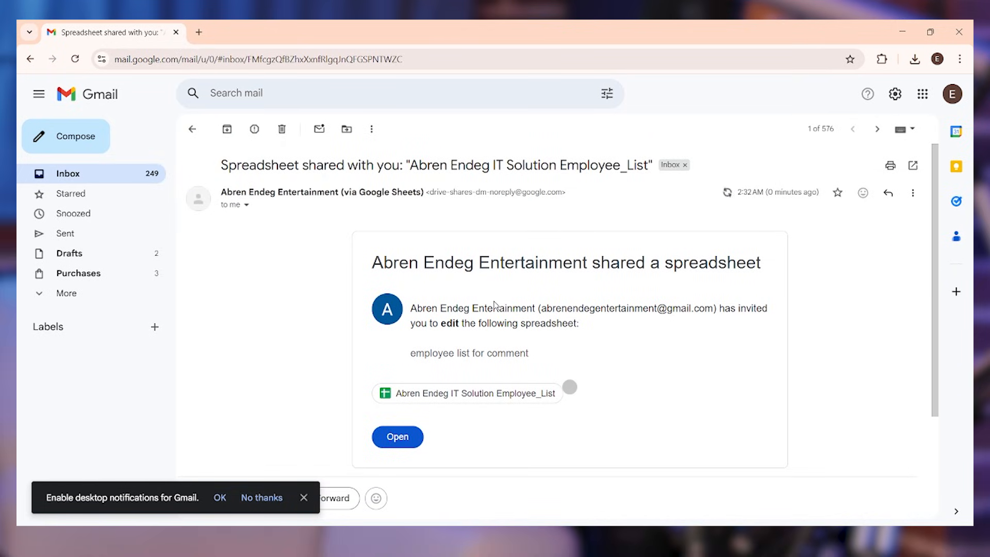
pyautogui.scroll(-1, 485, 321)
pyautogui.scroll(1, 464, 314)
pyautogui.scroll(-1, 460, 309)
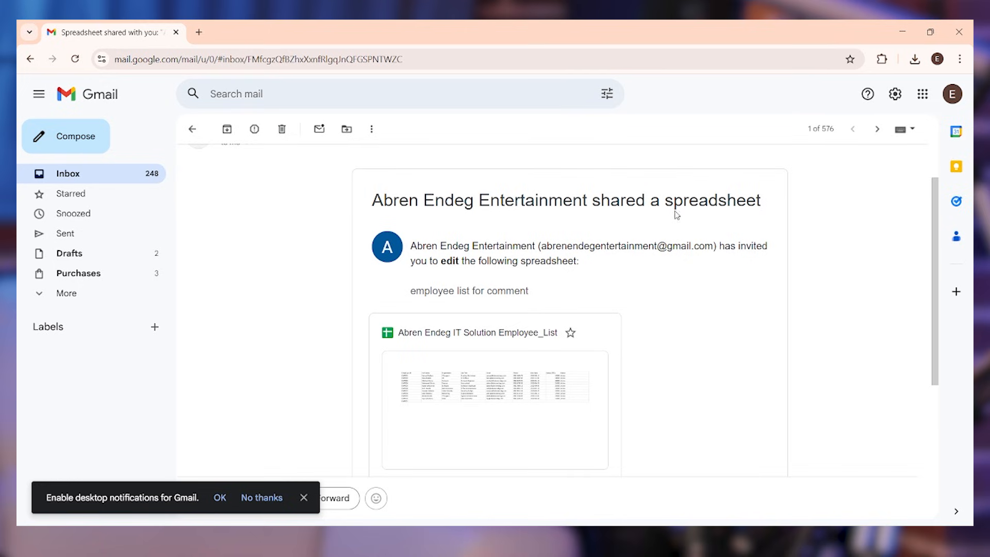
pyautogui.scroll(-1, 676, 215)
pyautogui.scroll(-2, 634, 269)
pyautogui.scroll(2, 521, 347)
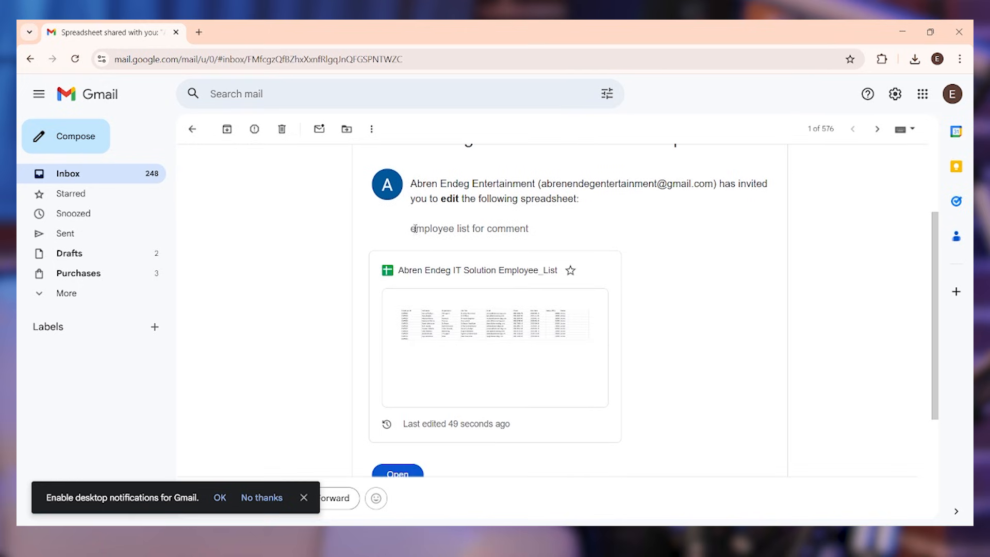
# Read the invitation message and open the shared Employee_List spreadsheet from its card
pyautogui.moveTo(413, 228); pyautogui.dragTo(548, 228)
pyautogui.click(564, 224)
pyautogui.scroll(-2, 607, 248)
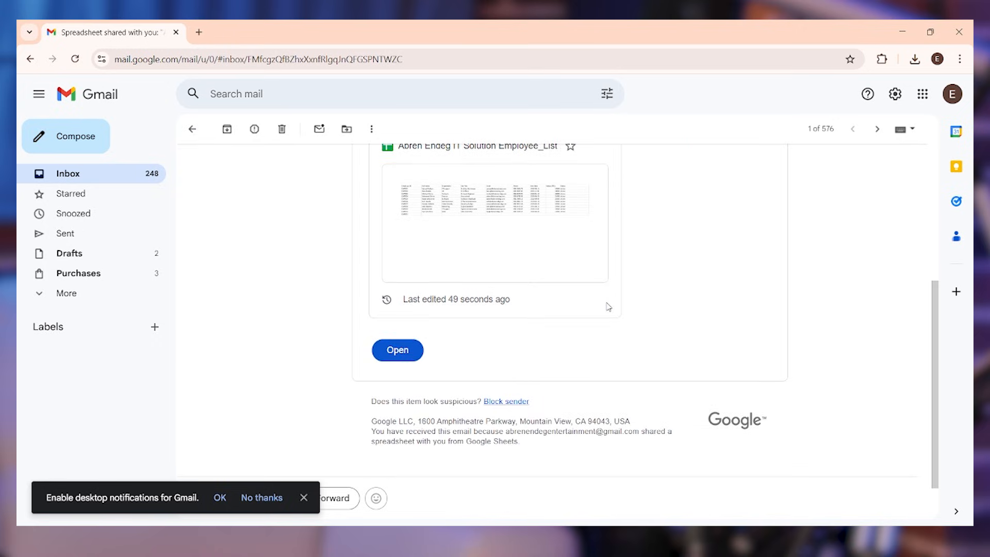
pyautogui.scroll(1, 569, 369)
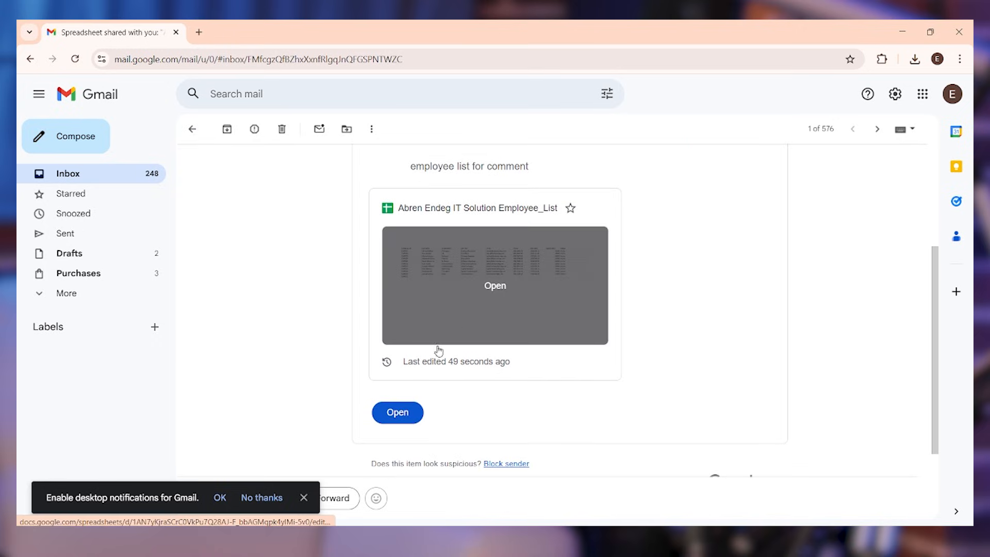
pyautogui.click(398, 413)
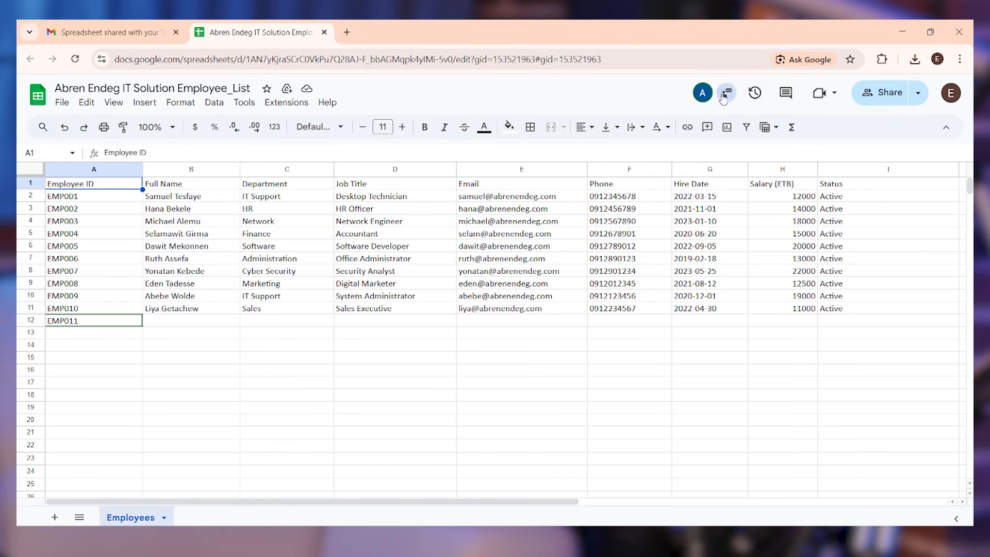
# Open the Chat panel beside the shared sheet, briefly checking the account menu
pyautogui.moveTo(703, 93)
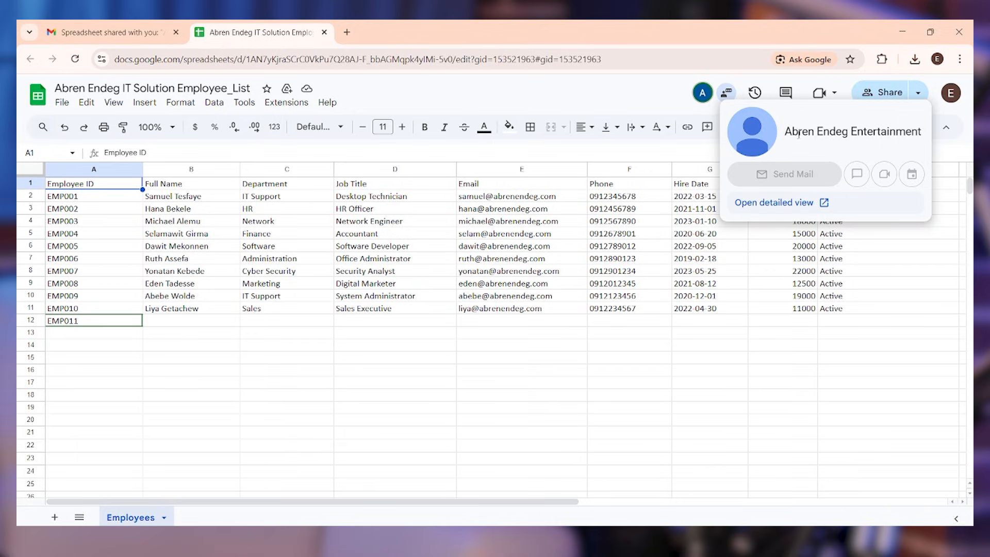
pyautogui.click(727, 93)
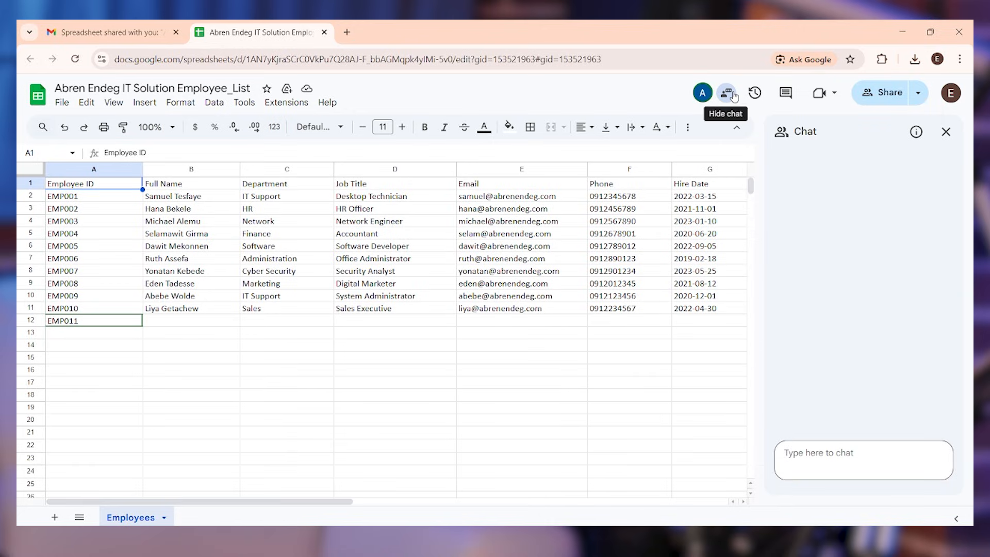
pyautogui.click(959, 95)
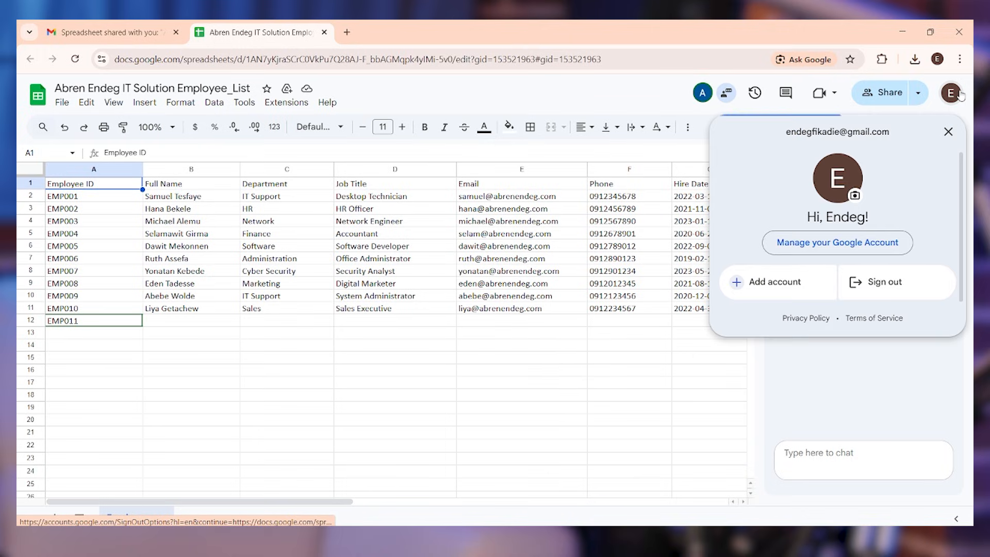
pyautogui.click(842, 405)
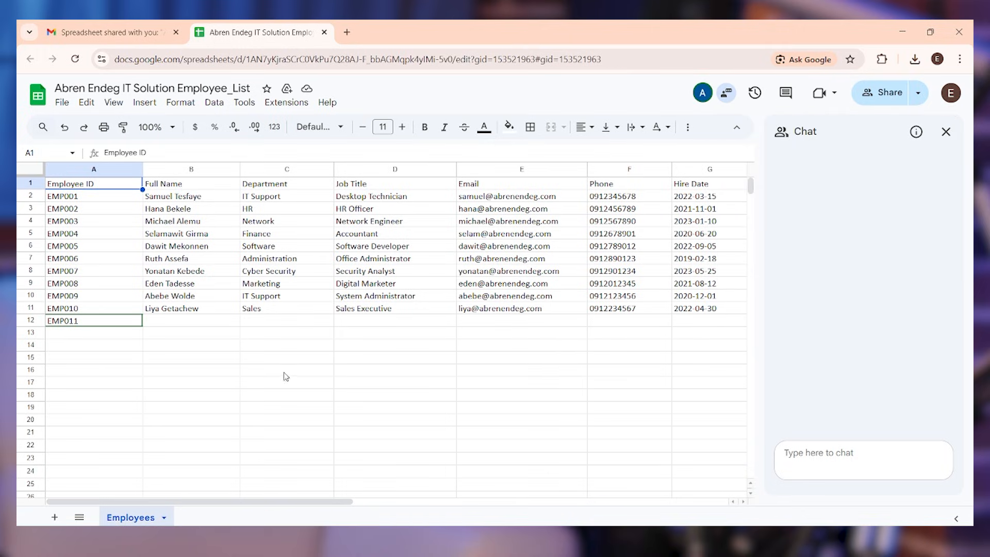
# Enter a full name, IT Support and network Engineer in cells B12 to D12
pyautogui.click(108, 323)
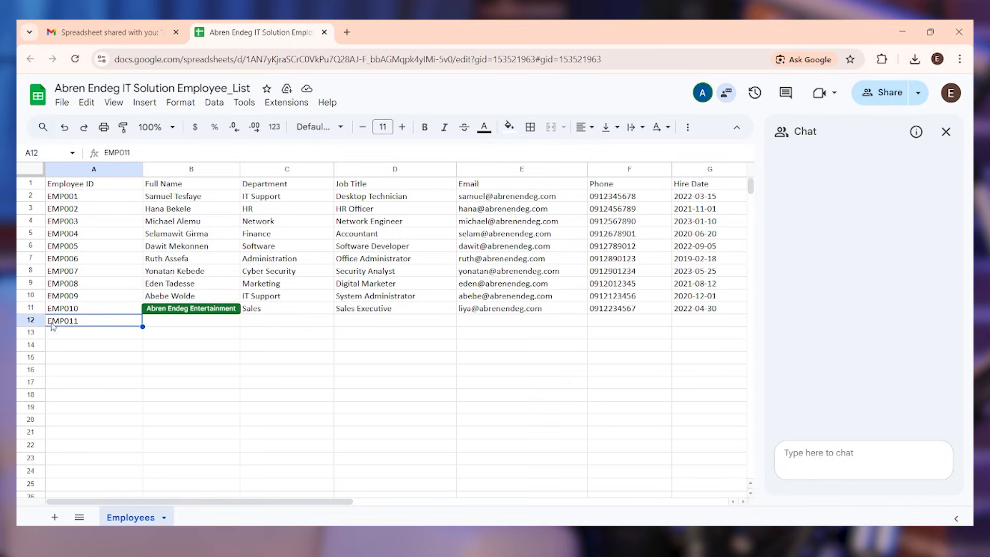
pyautogui.click(162, 324)
pyautogui.doubleClick(166, 321)
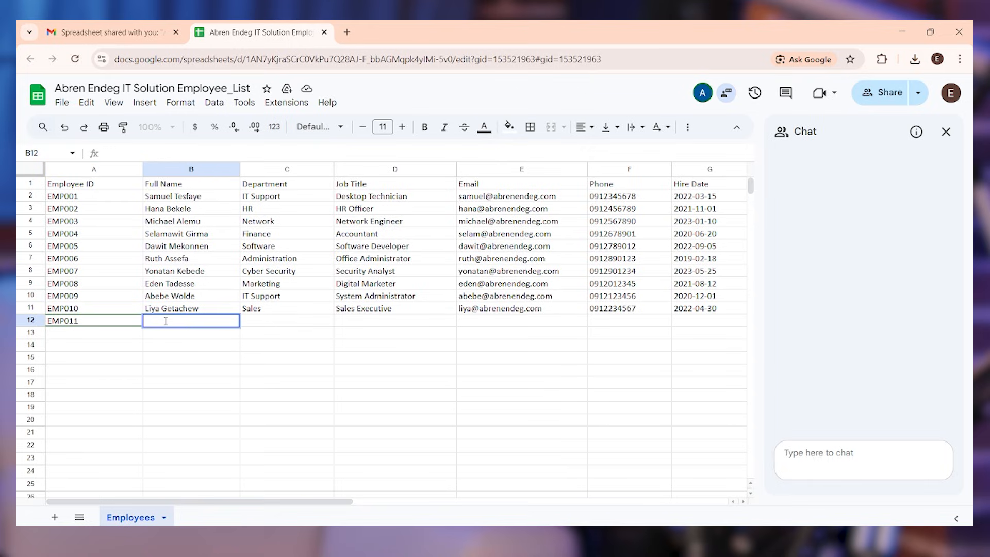
pyautogui.write('Abebe')
pyautogui.click(259, 325)
pyautogui.doubleClick(258, 322)
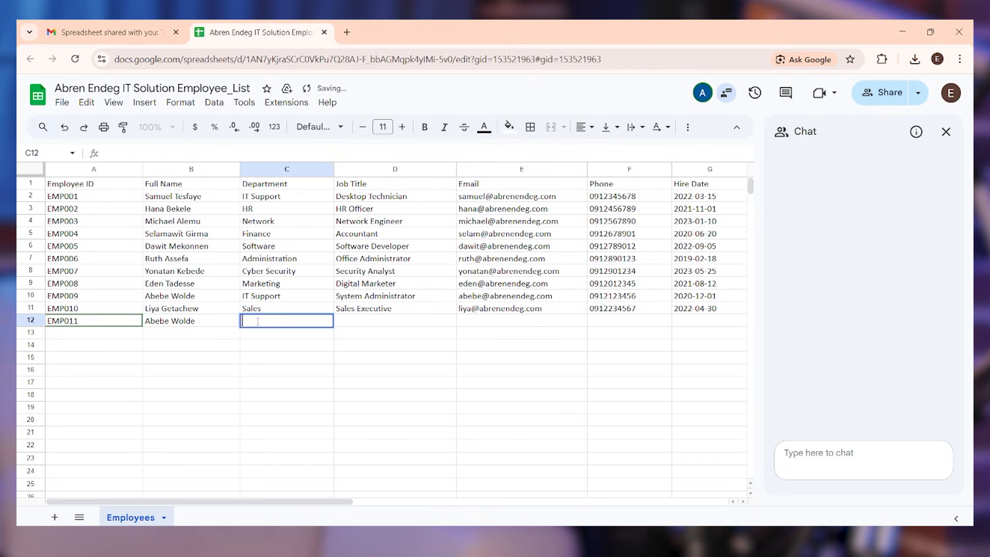
pyautogui.write('IT Support')
pyautogui.press('Tab')
pyautogui.write('network Engineer')
pyautogui.click(501, 321)
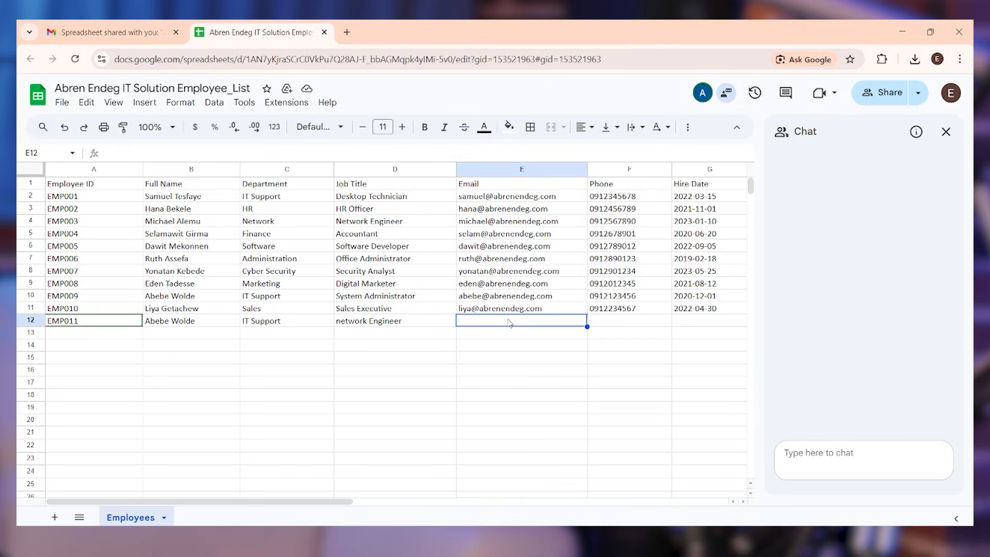
# Extend the ID series from A12 to put EMP012 in A13
pyautogui.click(98, 334)
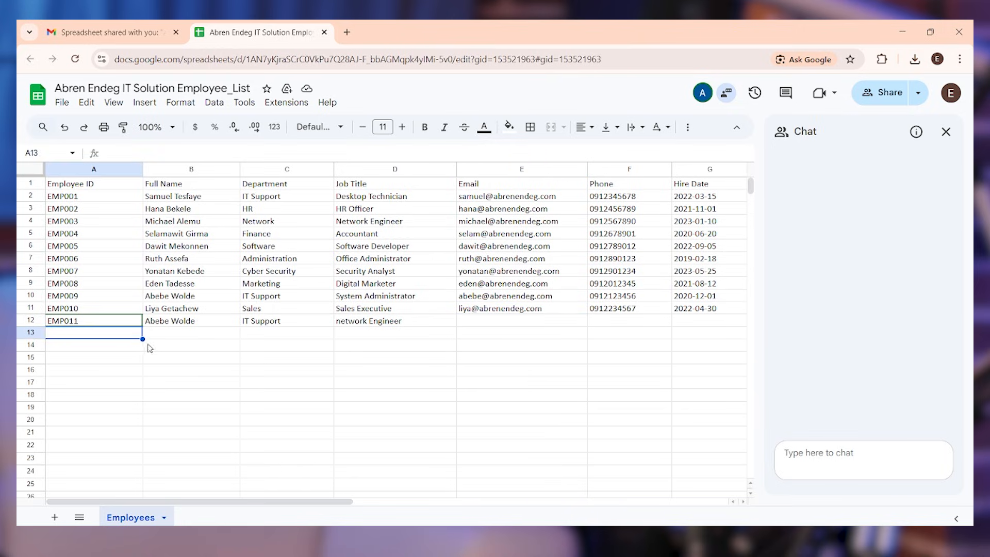
pyautogui.click(117, 322)
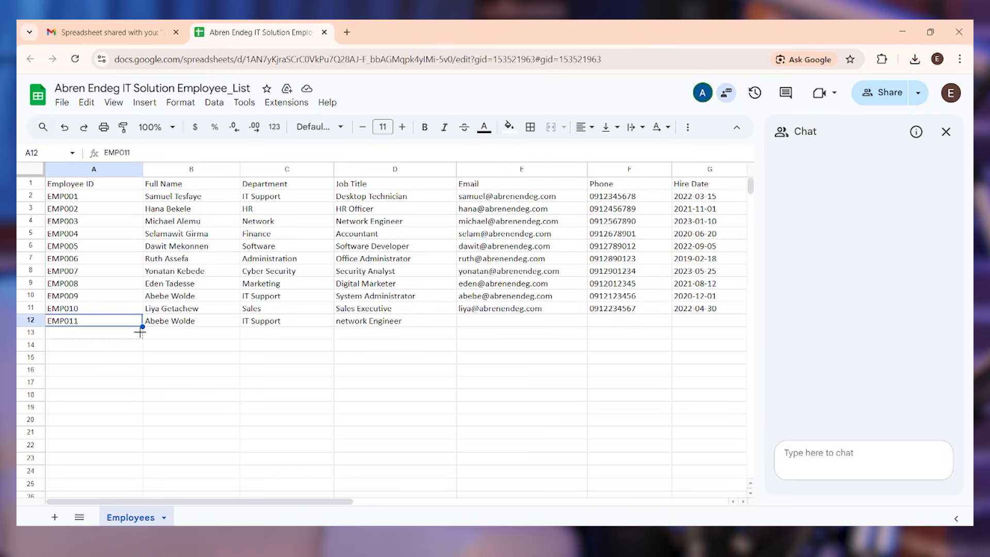
pyautogui.moveTo(142, 339); pyautogui.dragTo(141, 341)
pyautogui.click(120, 339)
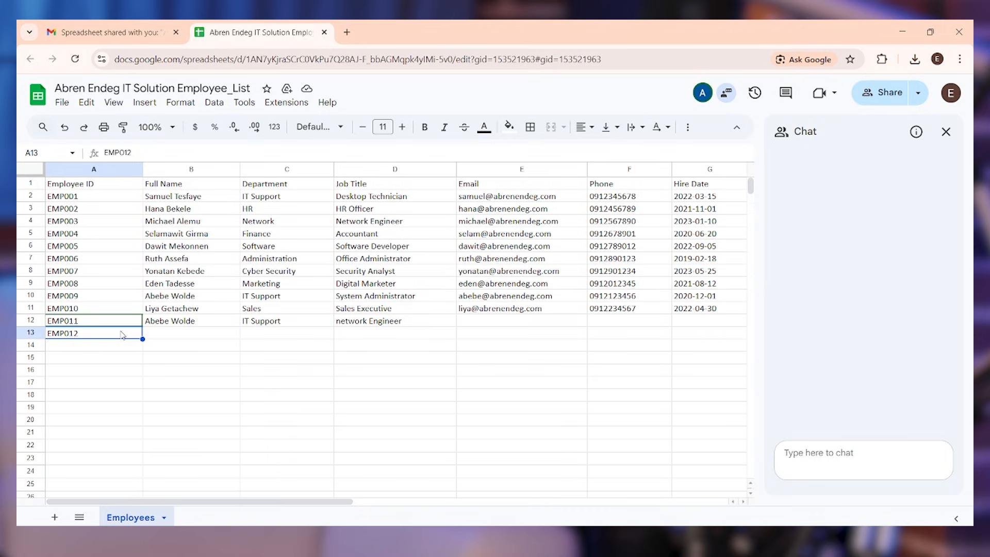
# Close the sheet tab and reopen Employee_List from the Sheets home page's Today list
pyautogui.click(324, 32)
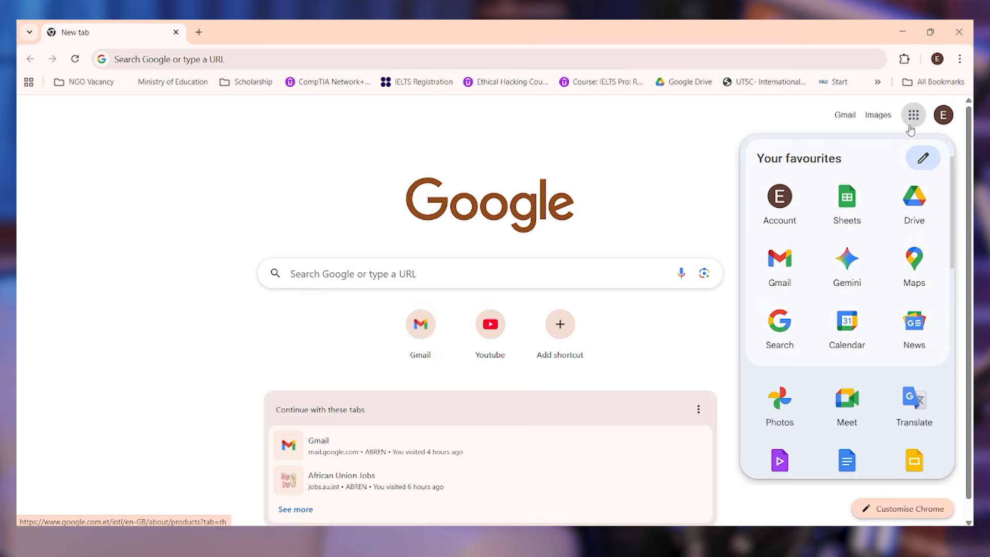
pyautogui.click(853, 219)
pyautogui.scroll(-1, 870, 285)
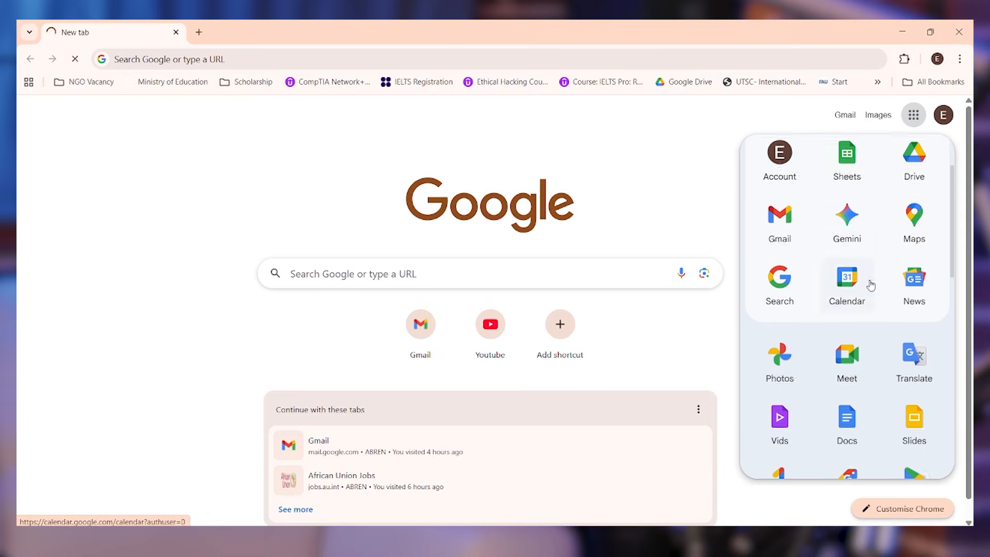
pyautogui.scroll(-2, 870, 285)
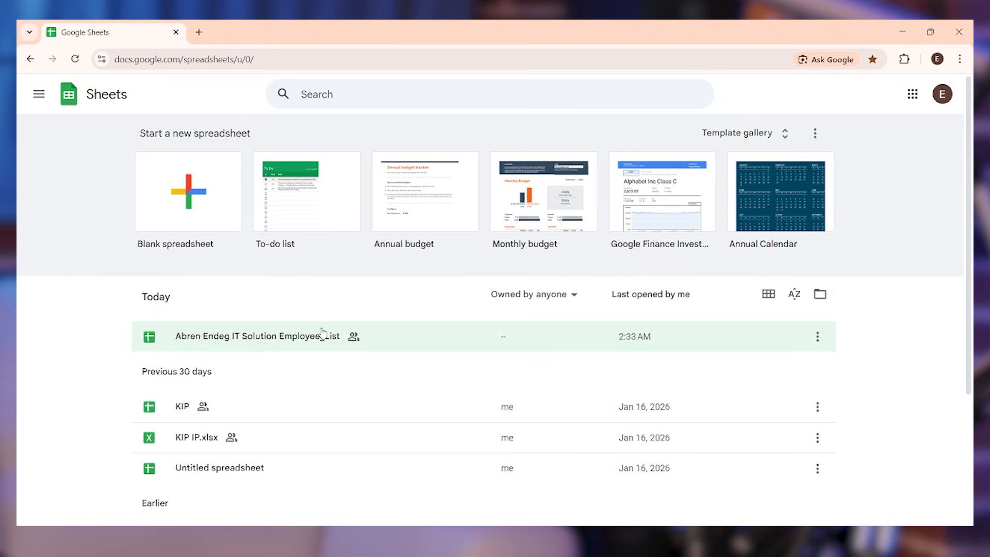
pyautogui.click(400, 328)
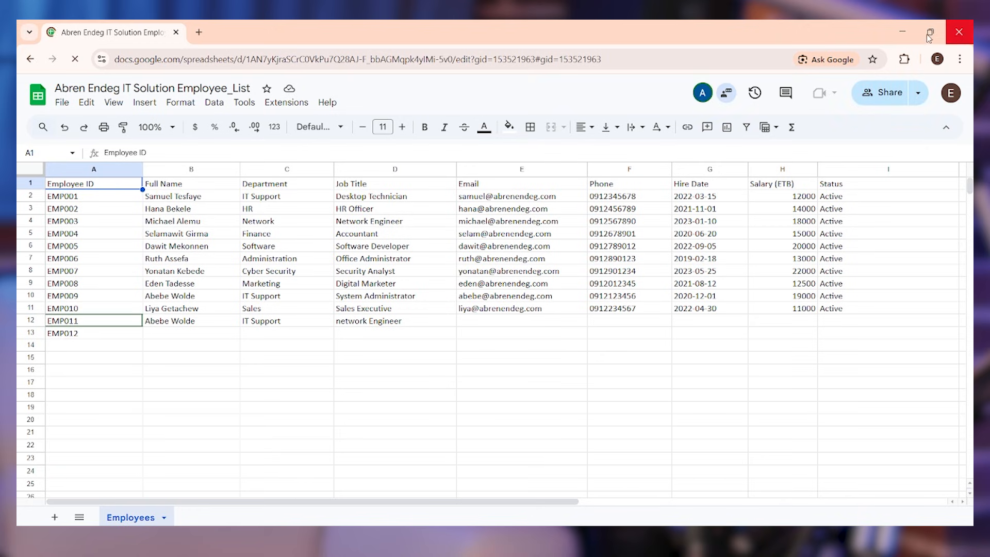
# Switch to the other account's sheet and check the EMP012 entry in A13 and EMP011 in A12
pyautogui.click(892, 29)
pyautogui.click(722, 384)
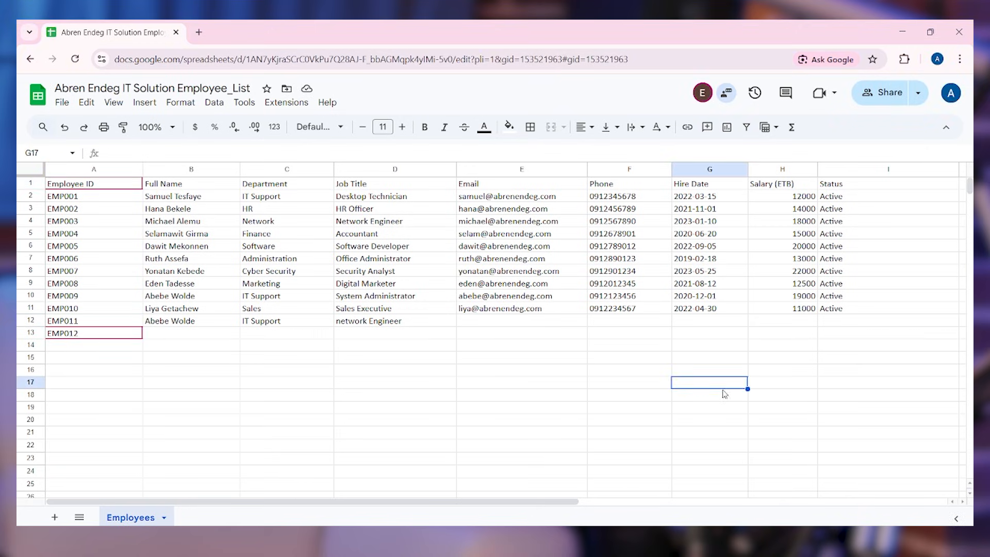
pyautogui.click(84, 333)
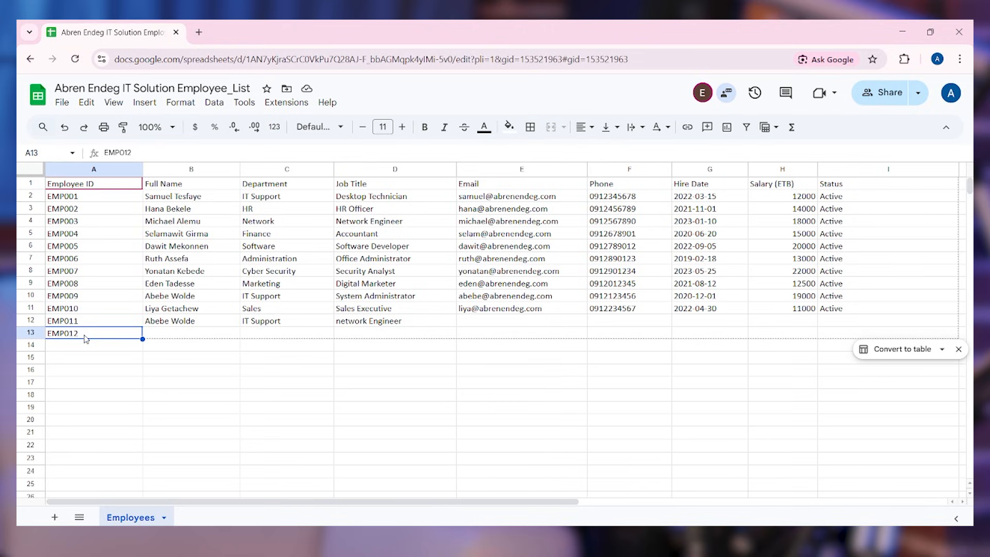
pyautogui.click(84, 325)
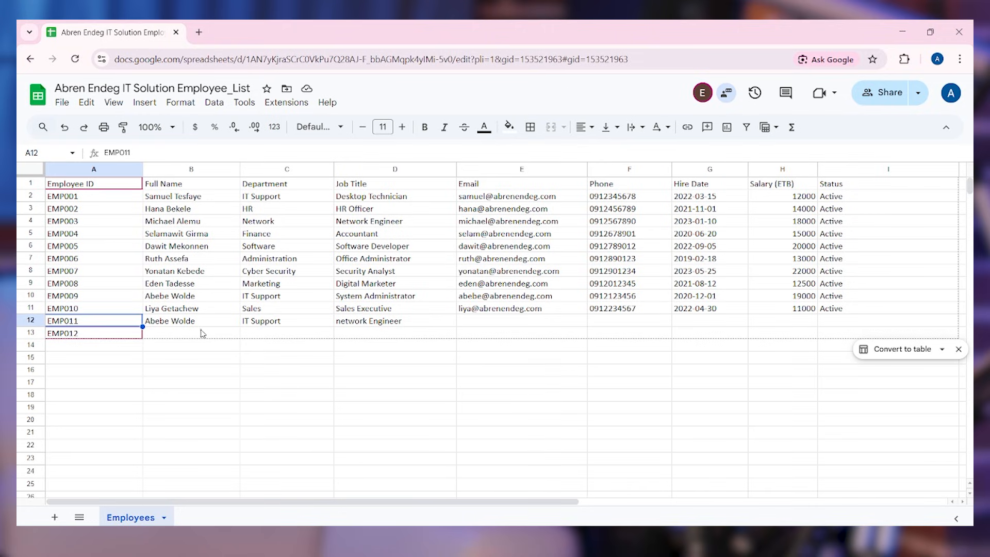
# Review row 12's IT Support department, job title and empty email, then display the collaborator's contact card
pyautogui.click(279, 325)
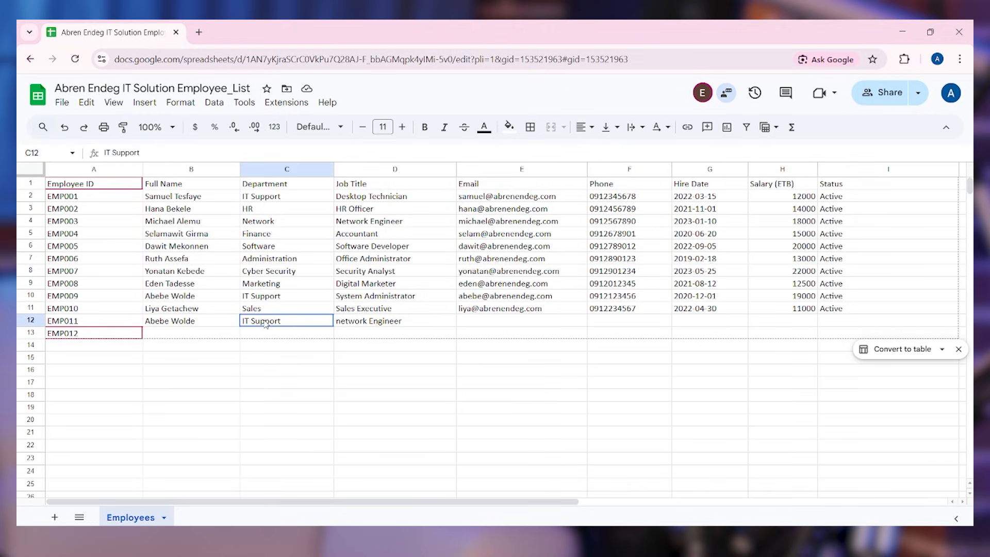
pyautogui.click(385, 325)
pyautogui.click(484, 323)
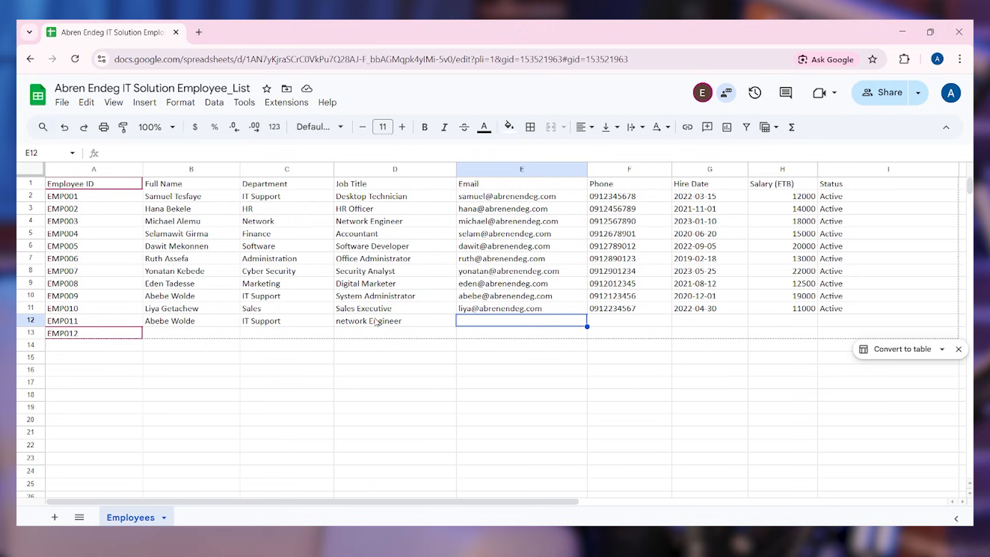
pyautogui.click(427, 322)
pyautogui.click(117, 336)
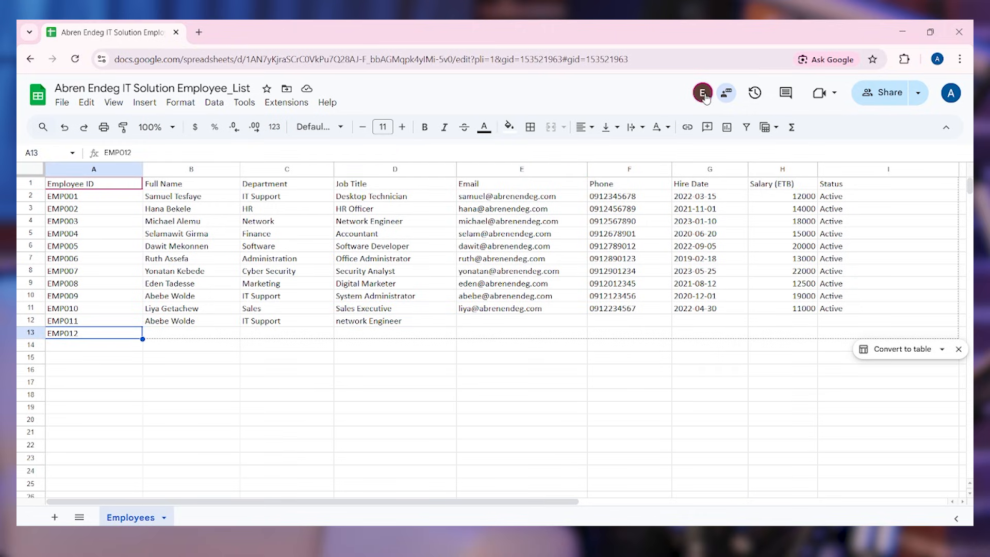
pyautogui.moveTo(704, 98)
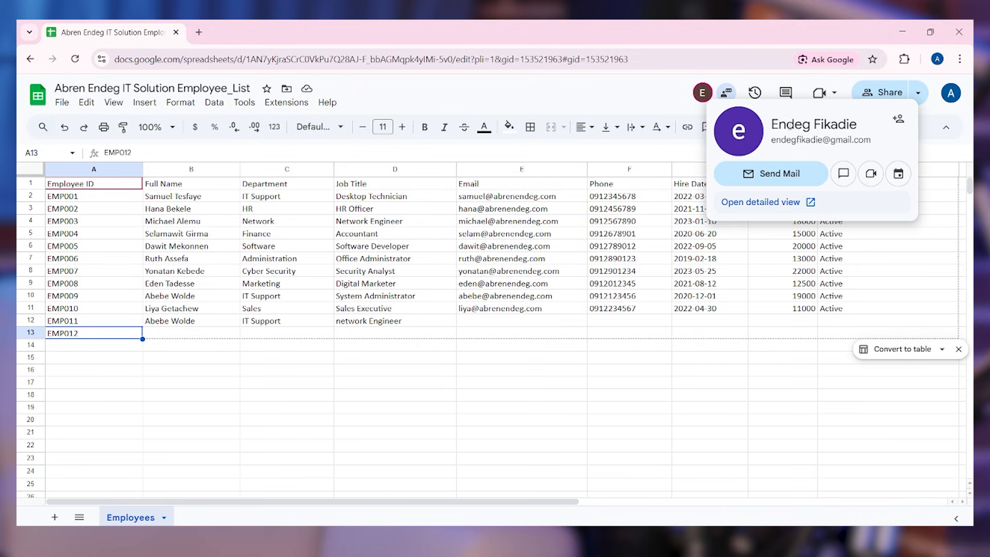